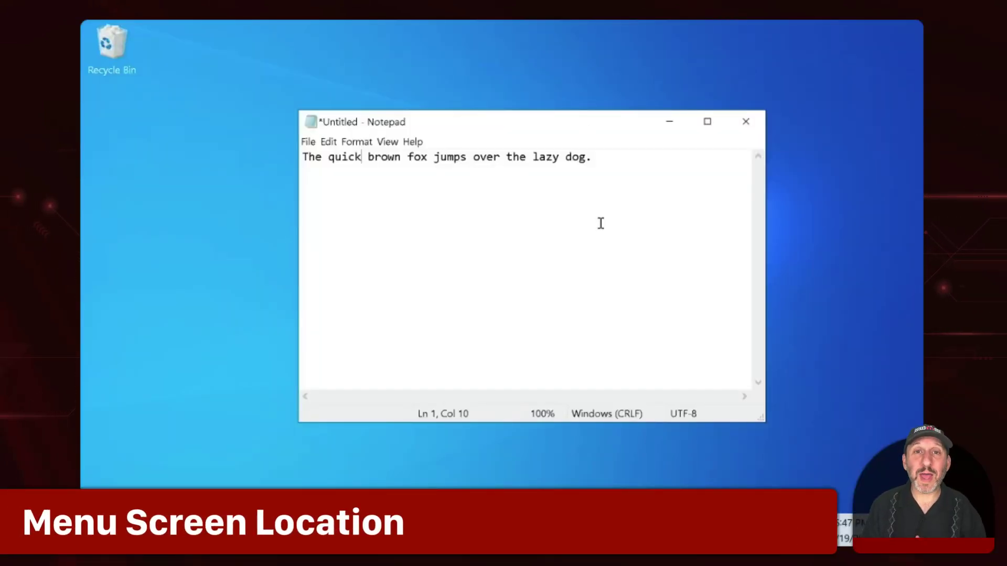
Browse the Notepad window's own menus, then close the menu without running anything
click(308, 142)
mouse_move(331, 145)
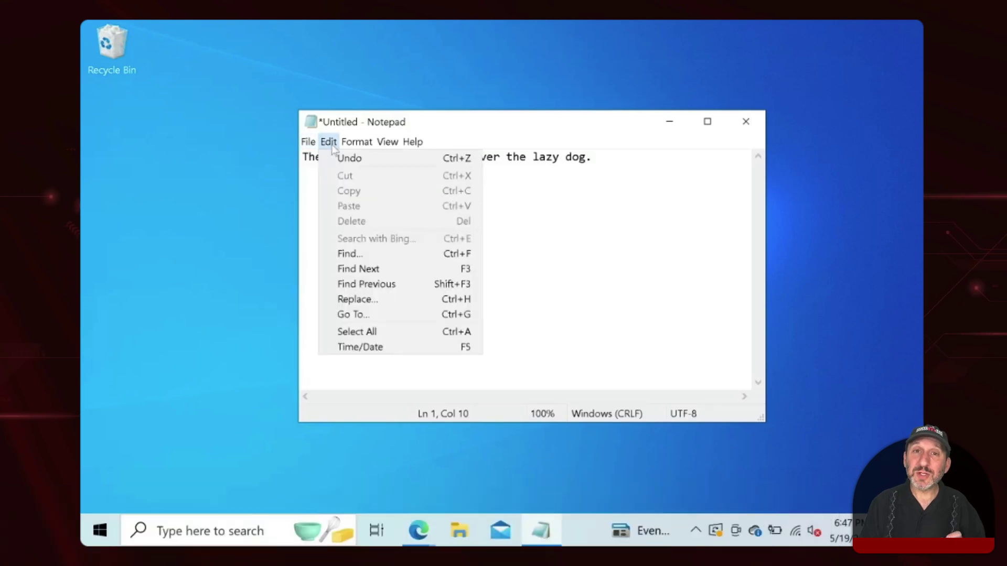
mouse_move(408, 147)
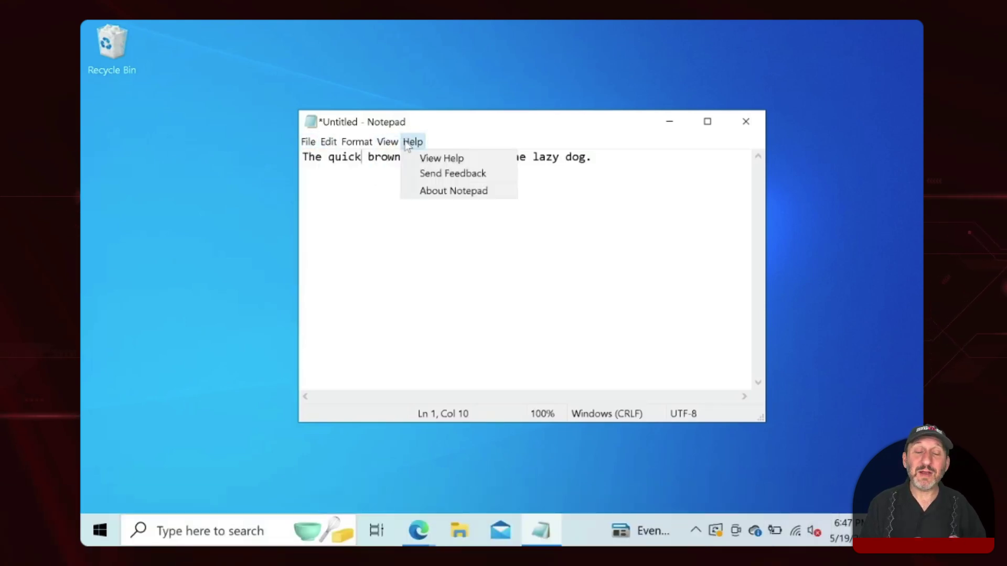
click(387, 169)
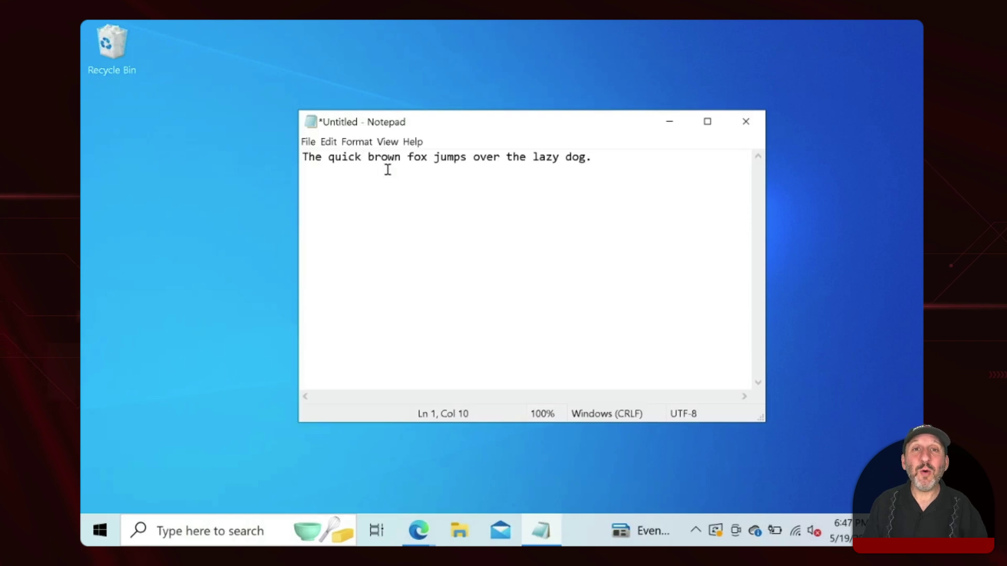
Open a second empty Notepad window and compare the File and Edit menus of both windows
key(ctrl+shift+n)
click(308, 142)
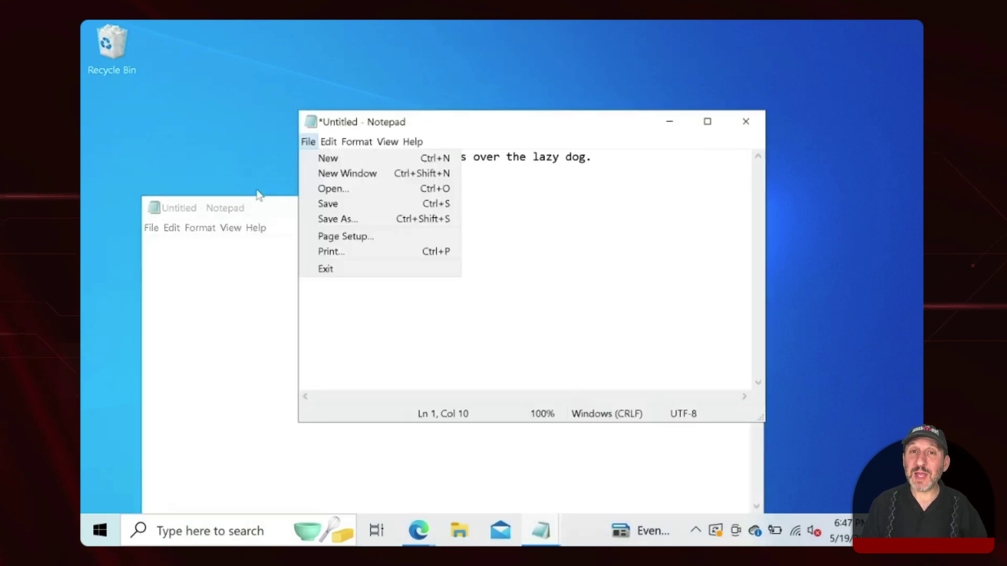
click(172, 228)
mouse_move(200, 227)
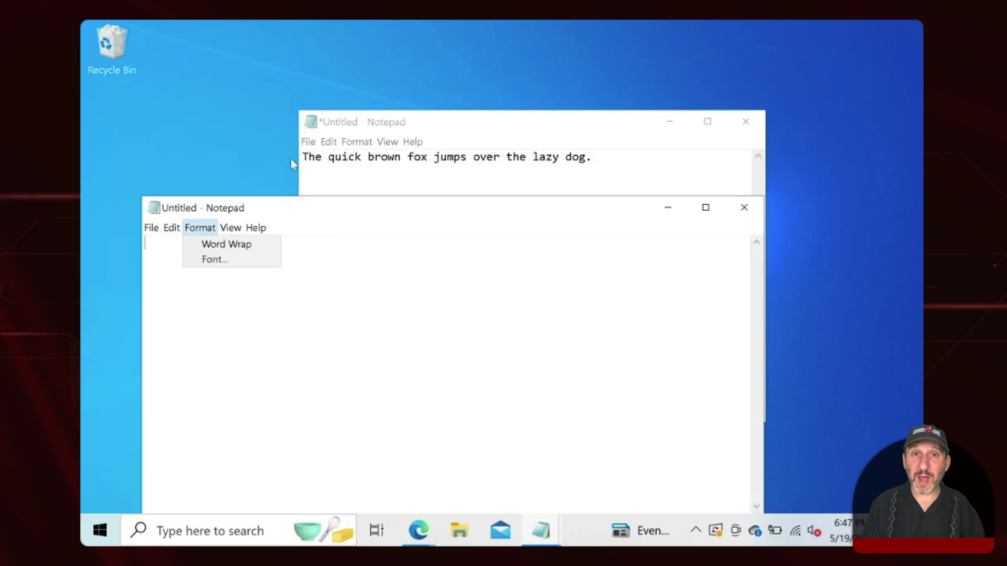
click(329, 142)
click(172, 229)
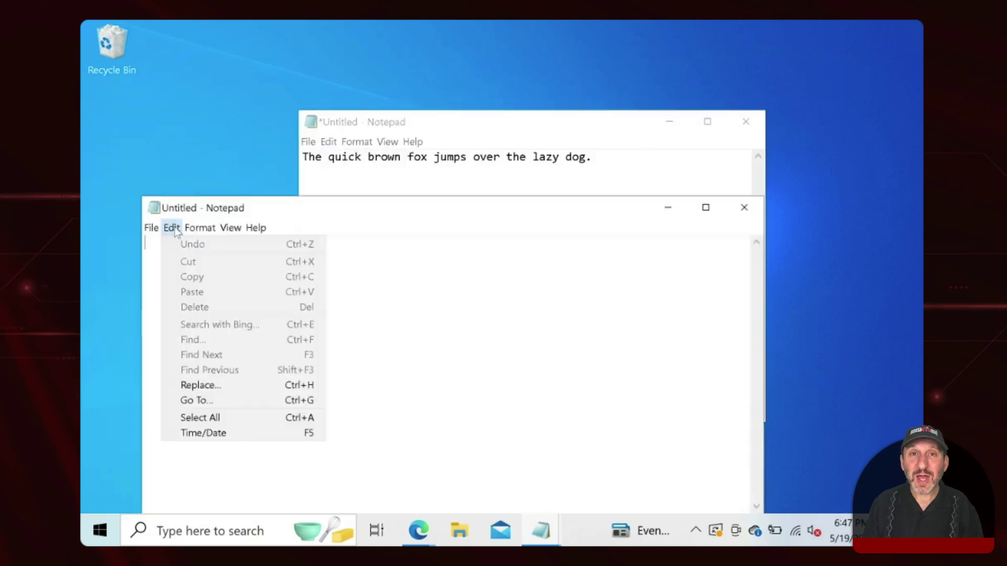
click(402, 285)
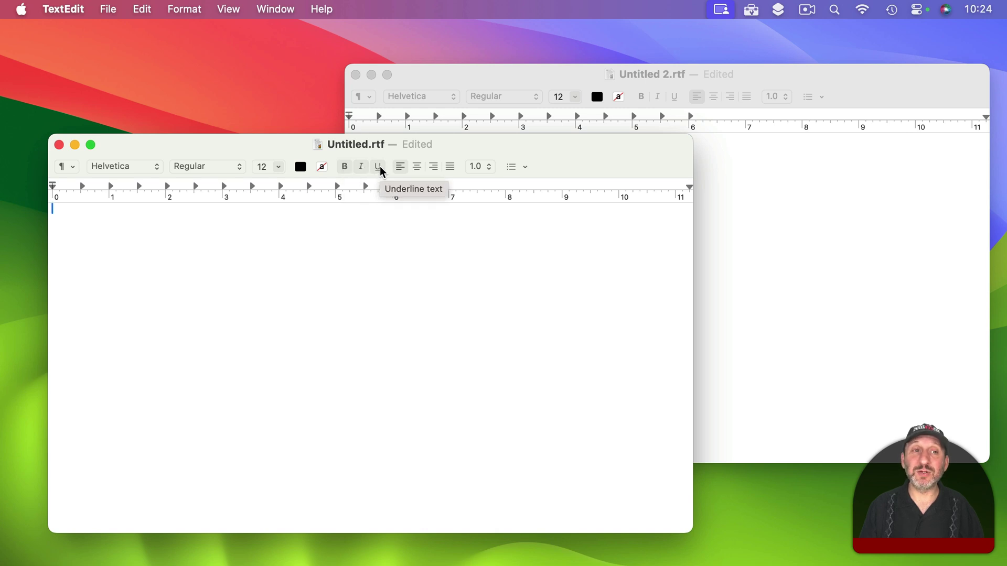
Turn on Bold from Format > Font, then show the Apple menu's system-wide options
click(184, 8)
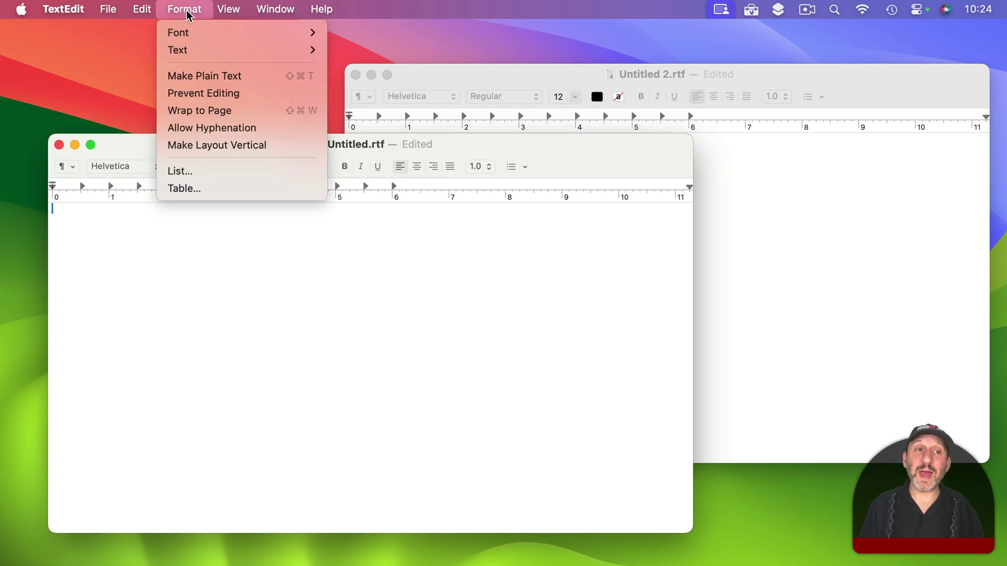
mouse_move(195, 34)
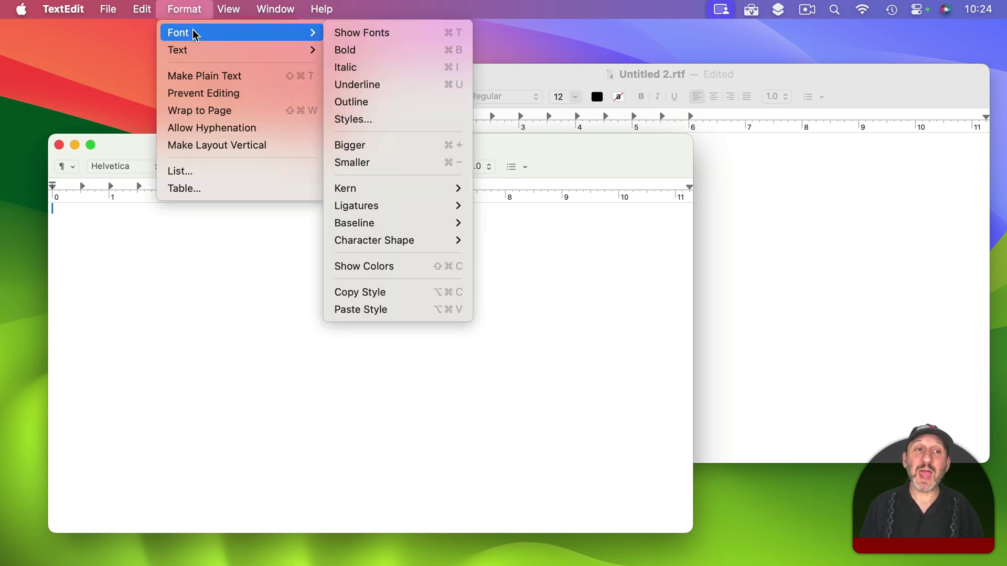
click(368, 49)
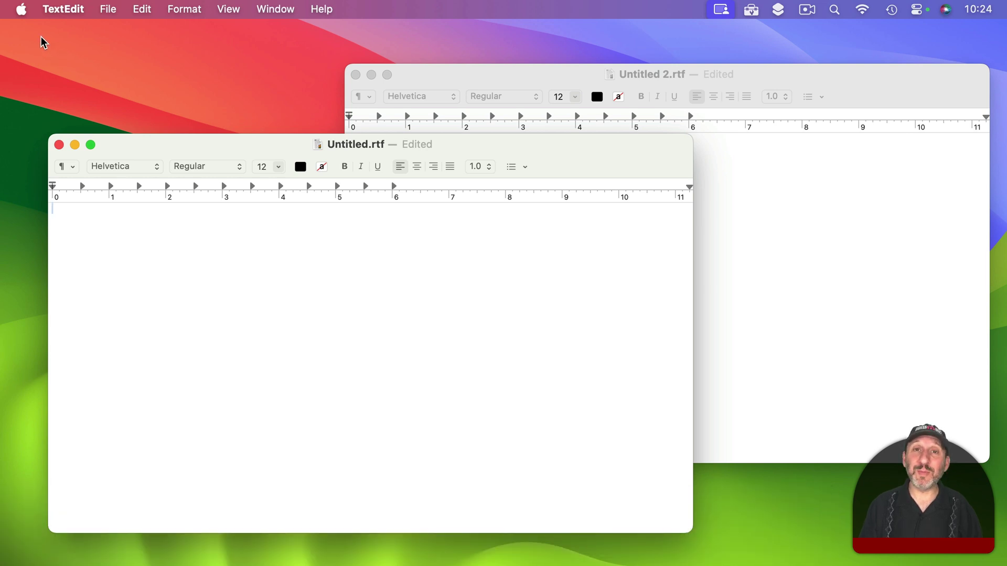
click(21, 11)
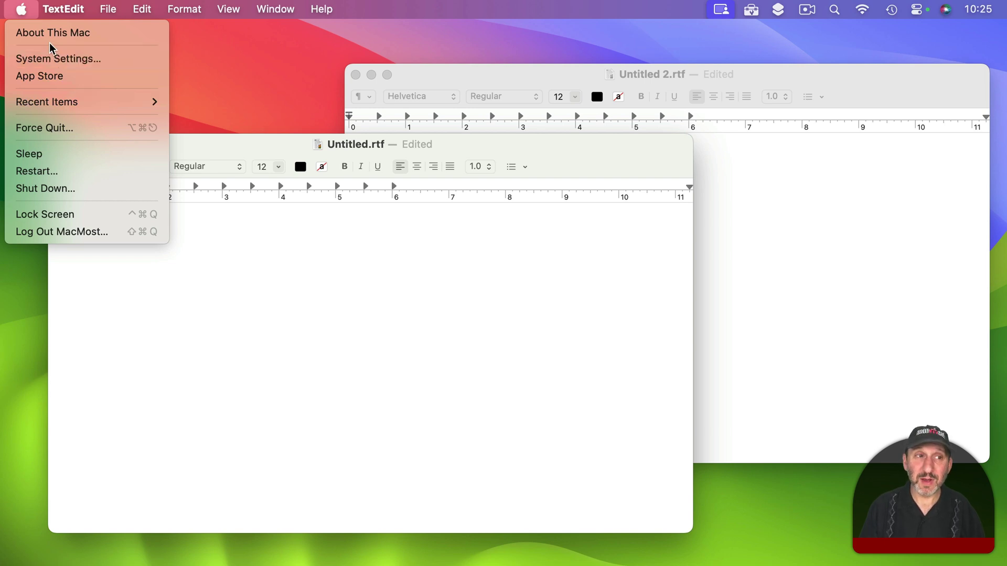
Close the Apple menu and reveal the Dock at the bottom of the screen
click(24, 11)
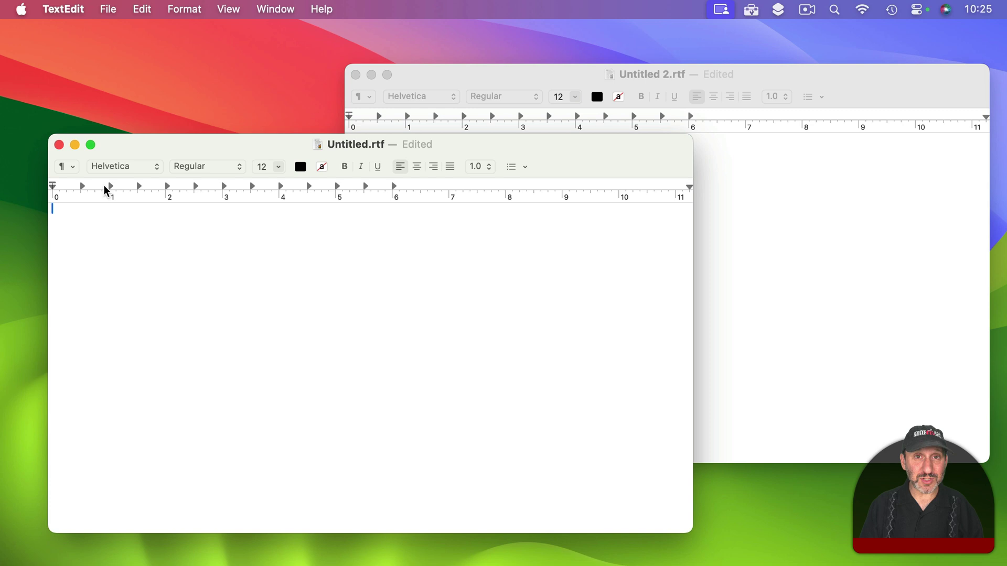
mouse_move(158, 564)
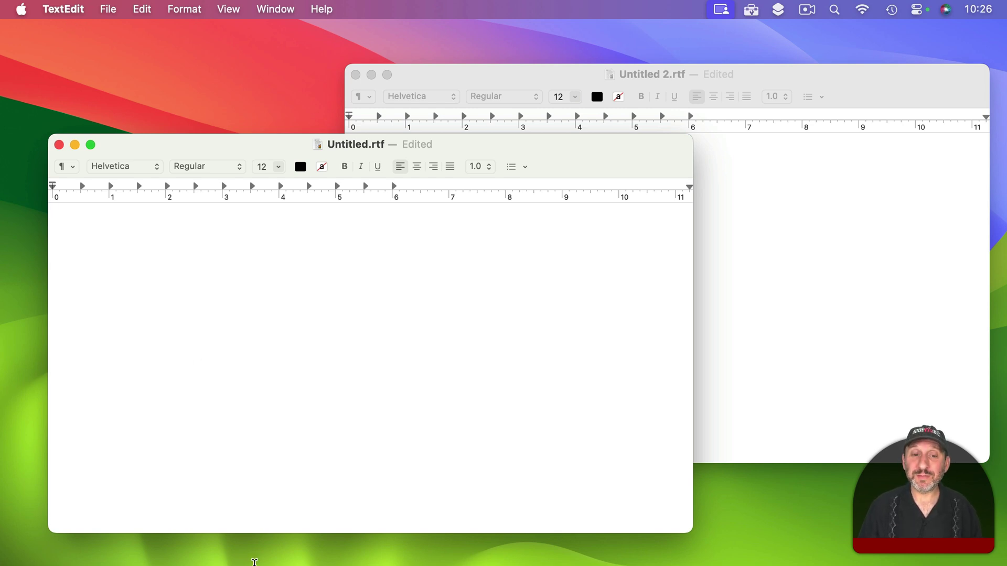
Launch Reminders from the Dock, then bring Untitled.rtf back to the front
click(252, 562)
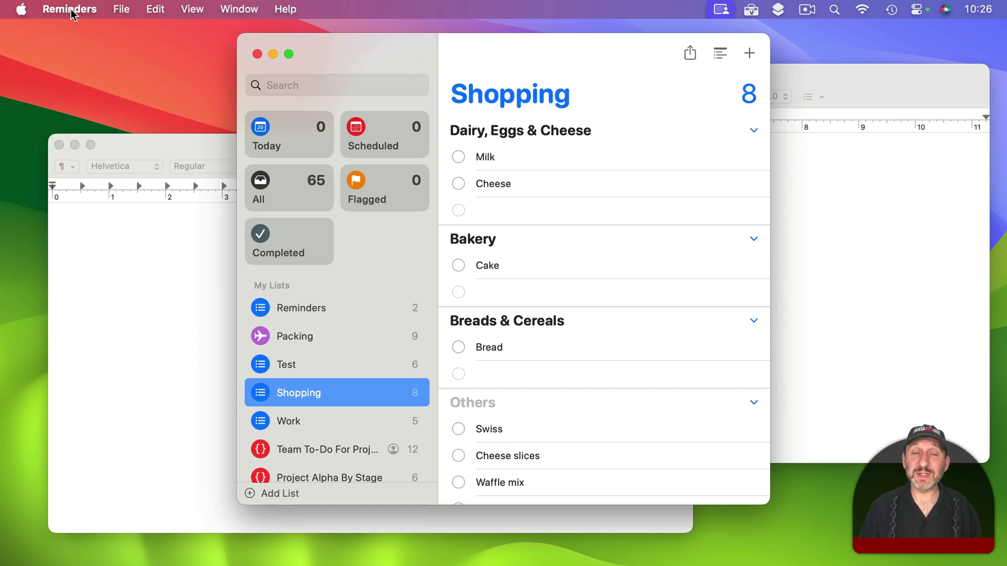
click(194, 149)
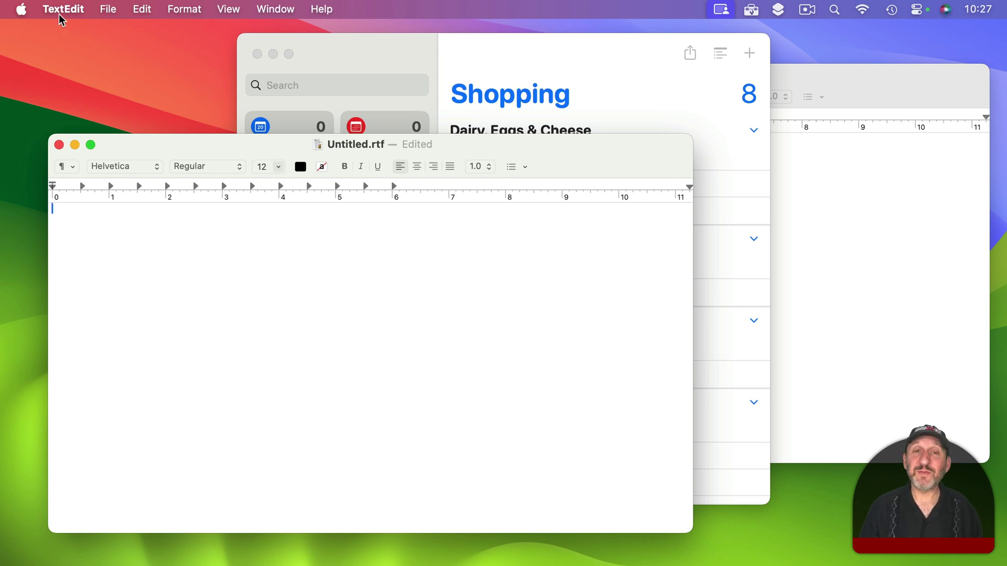
click(181, 9)
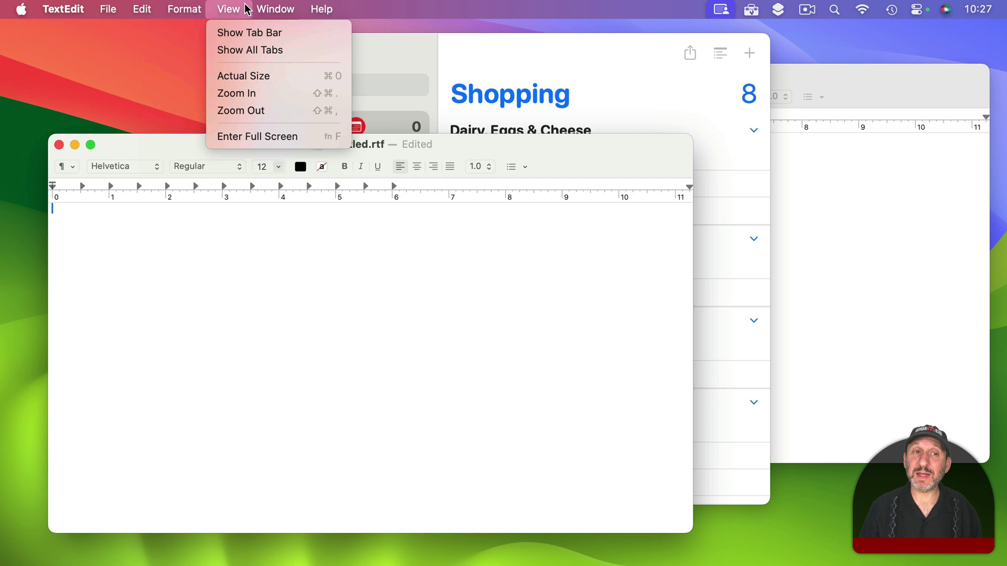
click(138, 10)
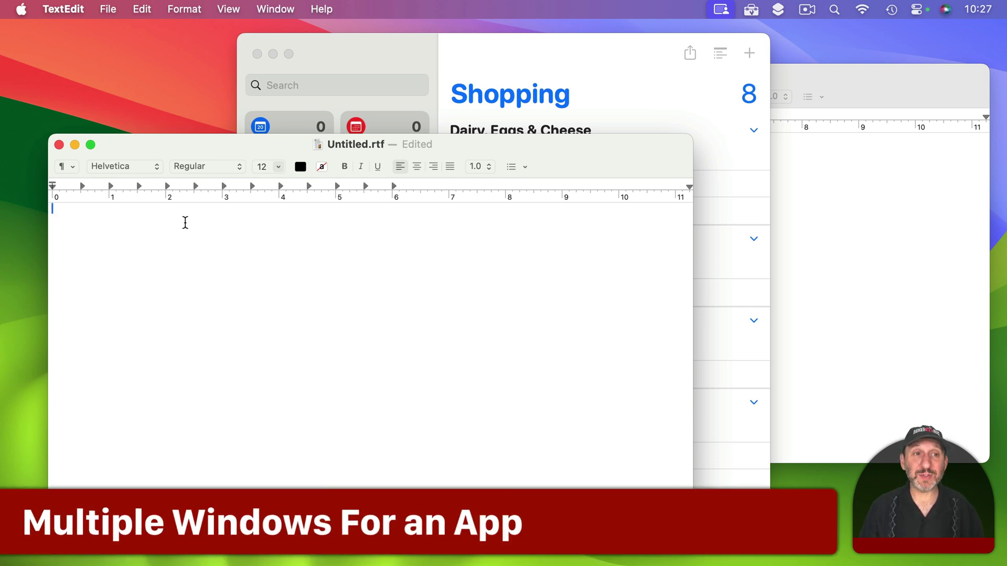
click(185, 8)
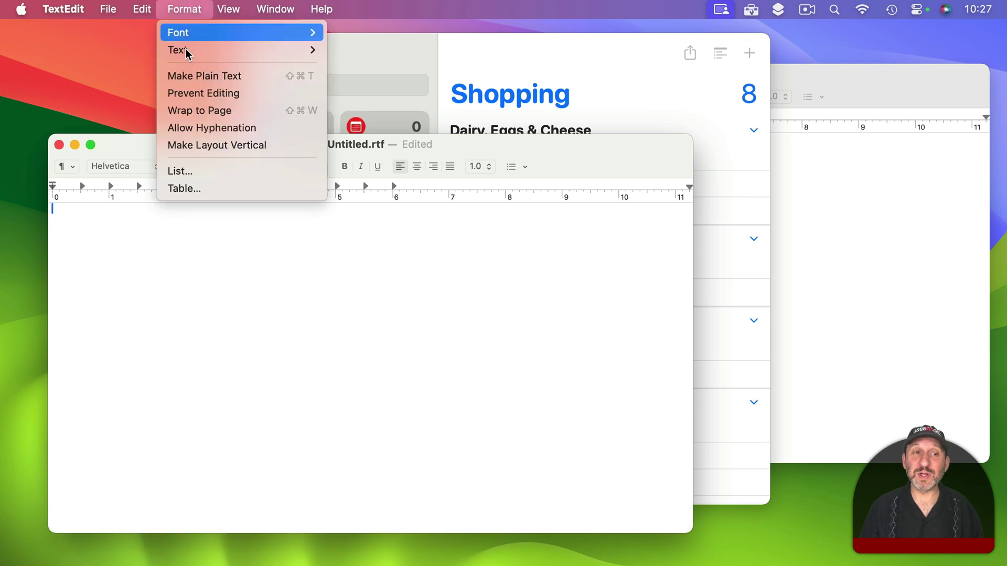
click(185, 7)
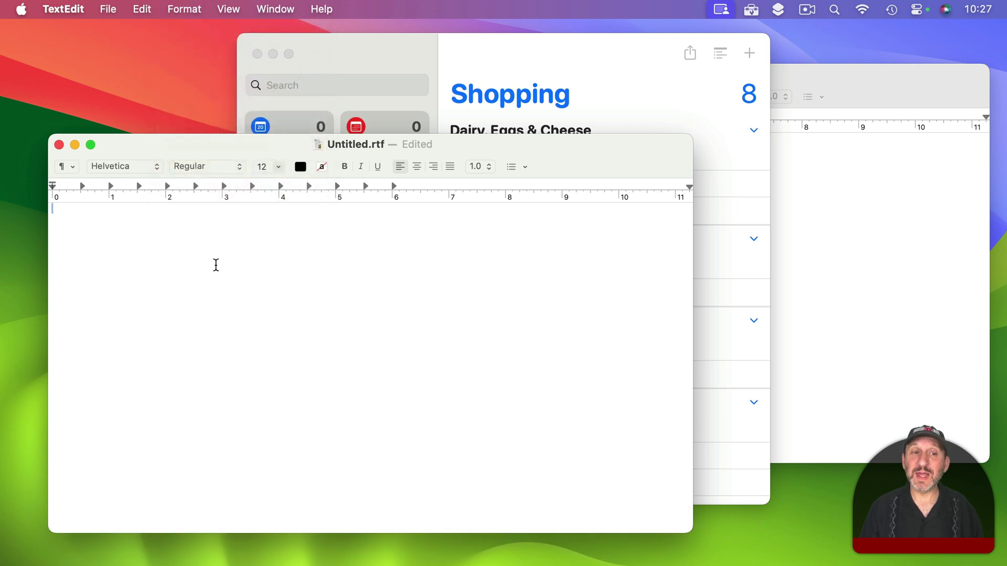
Activate Untitled 2.rtf and look through its Format and TextEdit menus
click(881, 88)
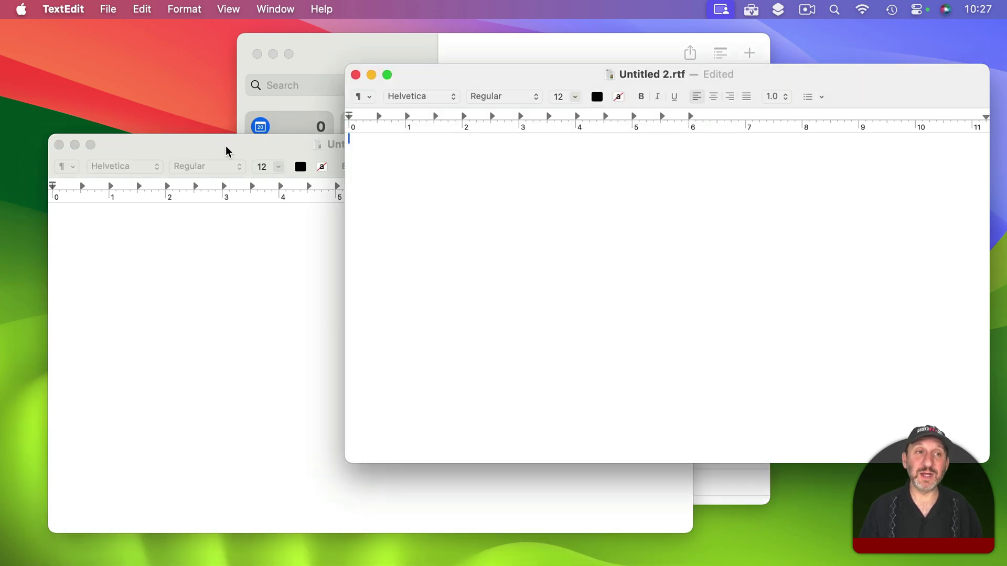
click(185, 9)
click(584, 167)
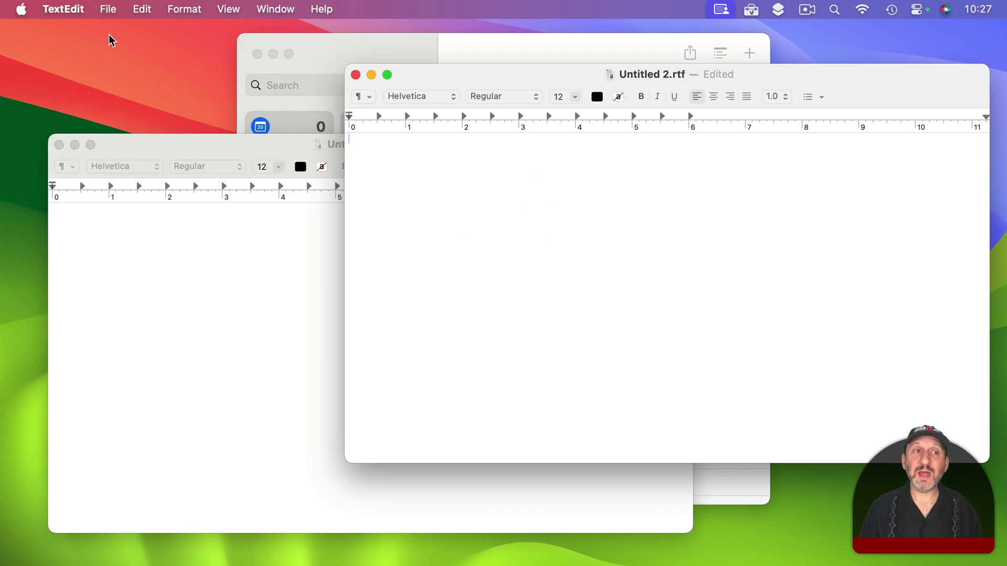
click(70, 11)
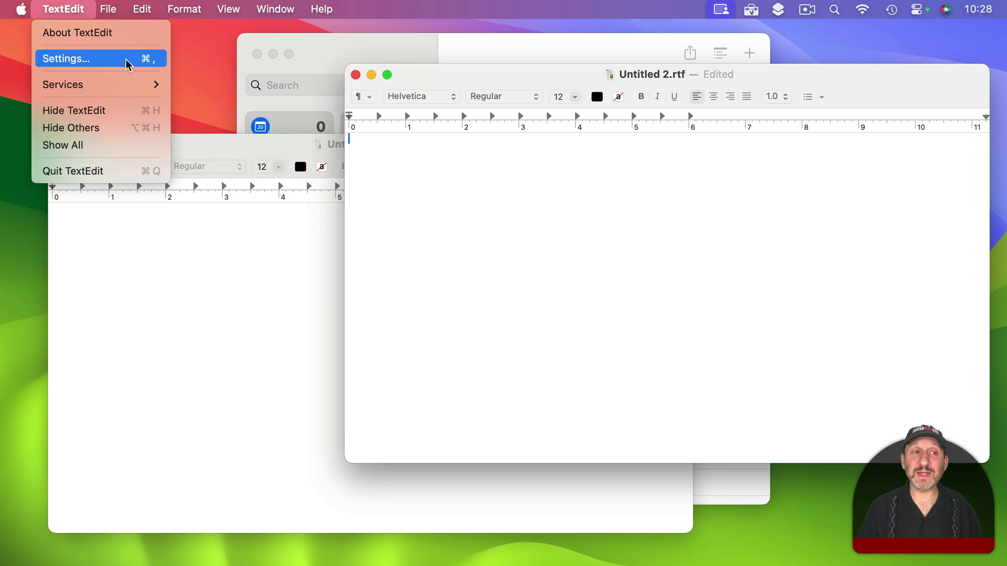
Switch to Reminders, view its app menu, and close the Shopping list window
key(super+Tab)
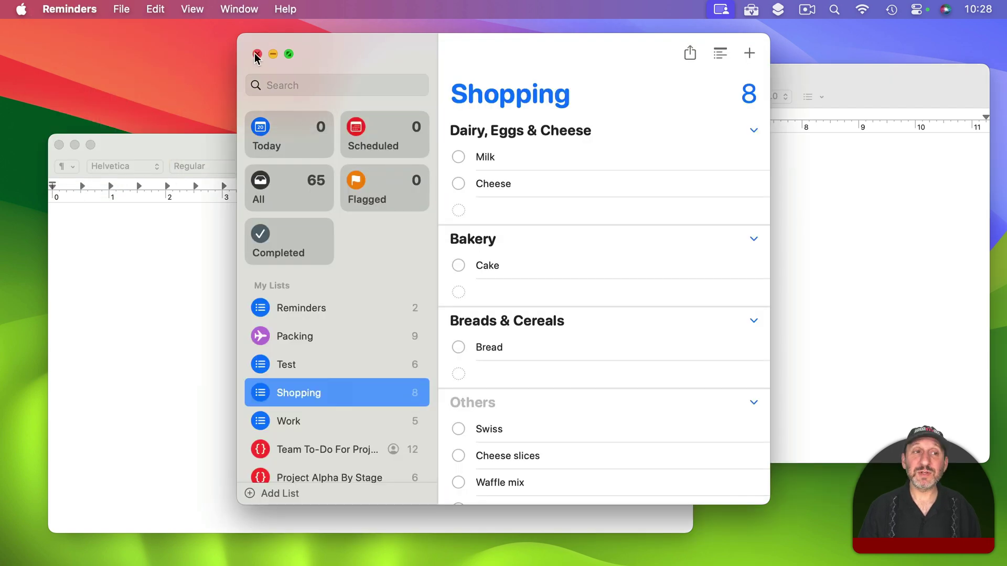
click(62, 9)
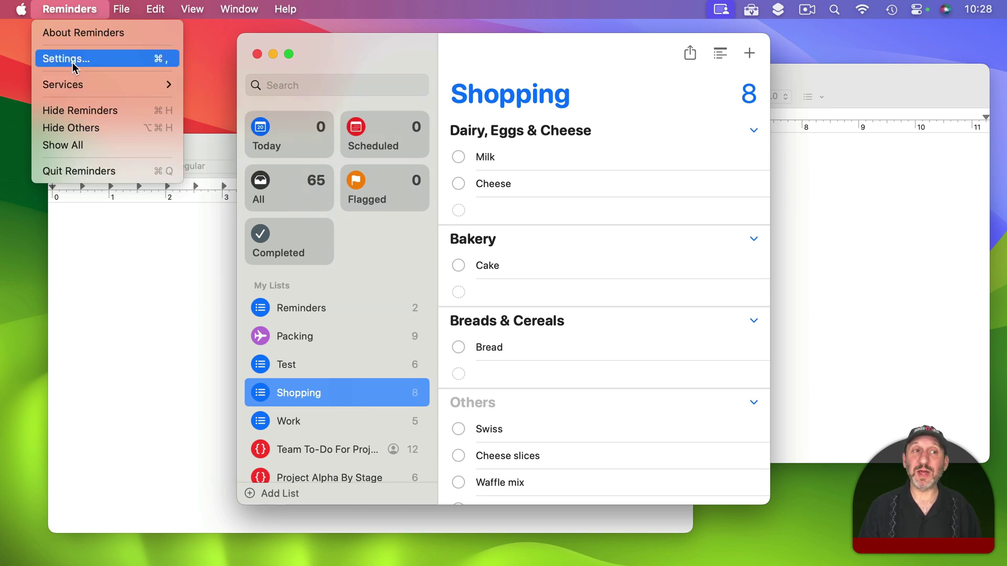
click(79, 171)
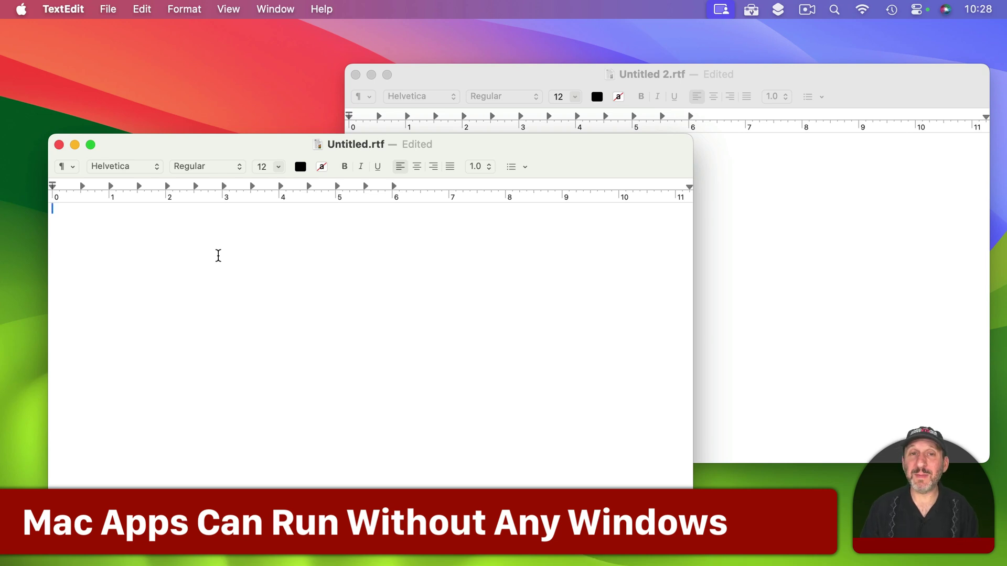
Close Untitled.rtf and Untitled 2.rtf, choosing Delete so neither document is saved
click(59, 146)
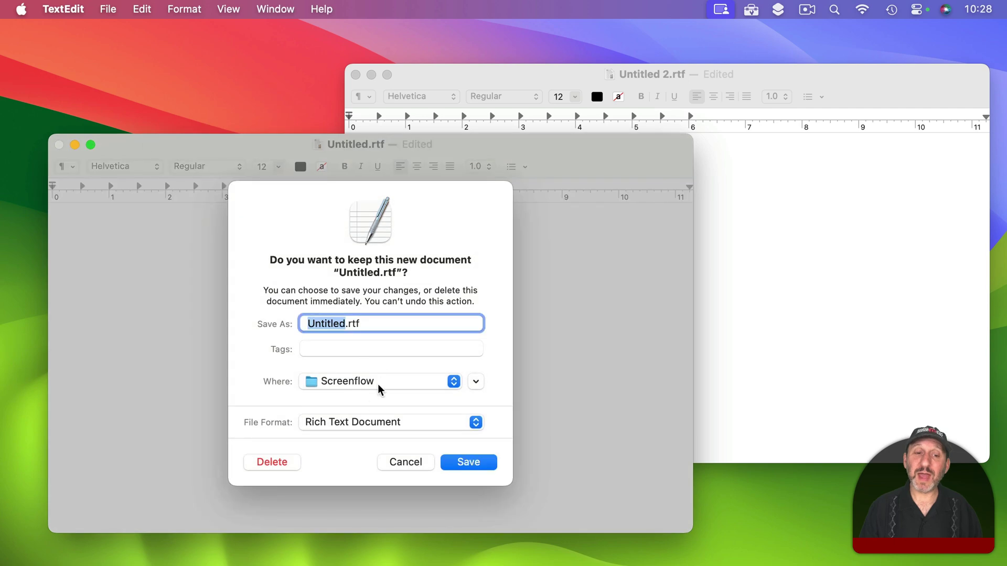
click(283, 461)
click(355, 75)
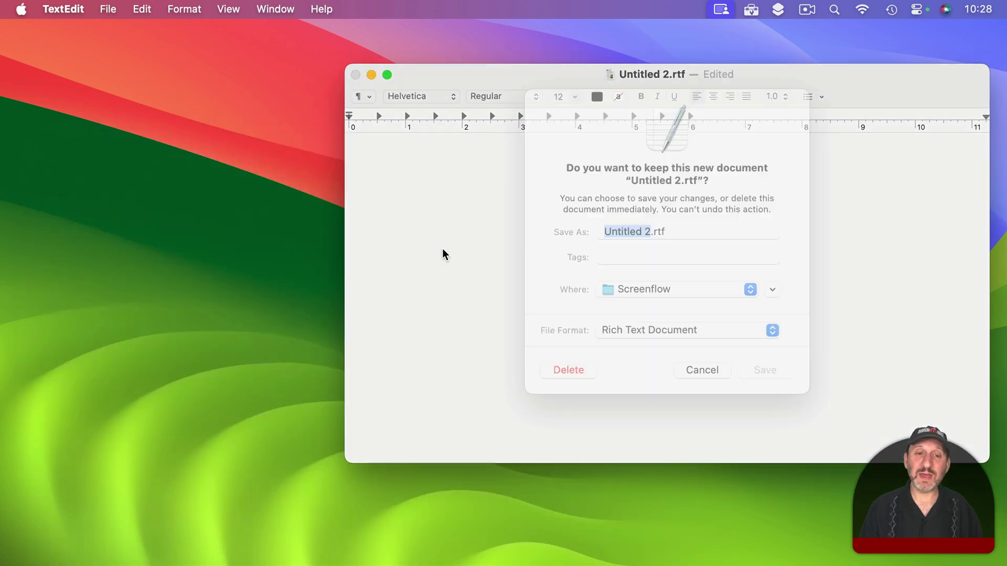
click(568, 393)
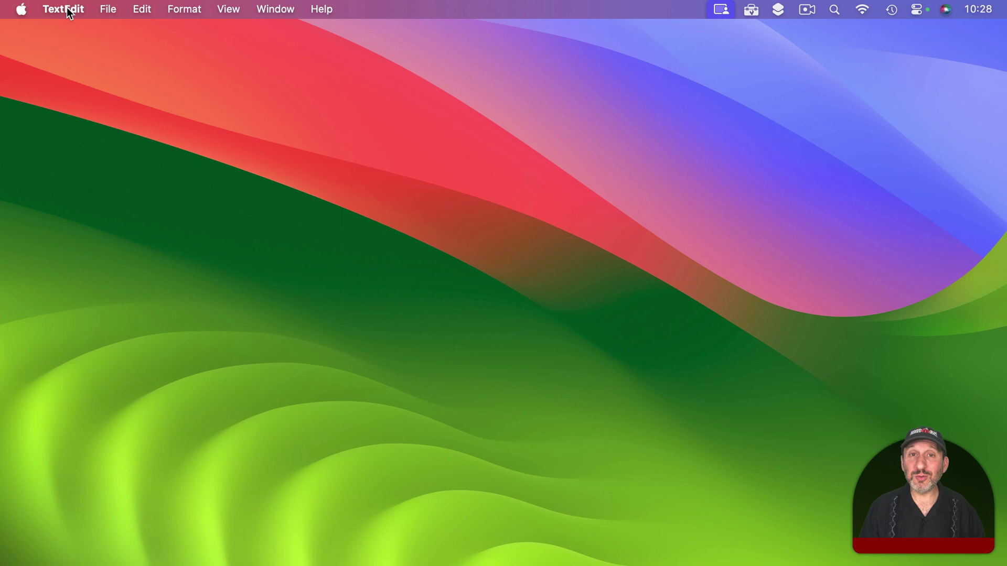
click(107, 9)
Choose New from the File menu to create a blank Untitled document
click(114, 30)
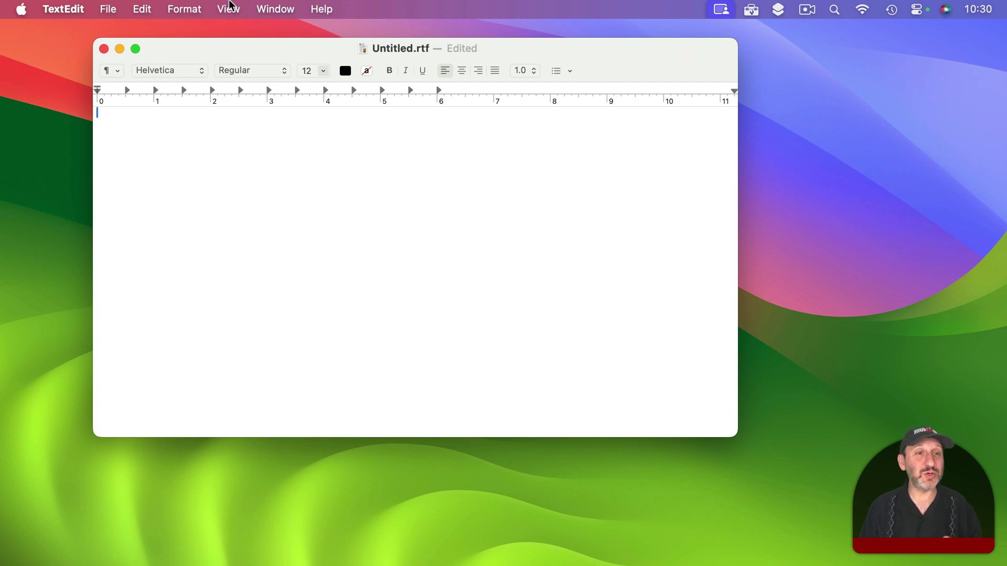
click(231, 6)
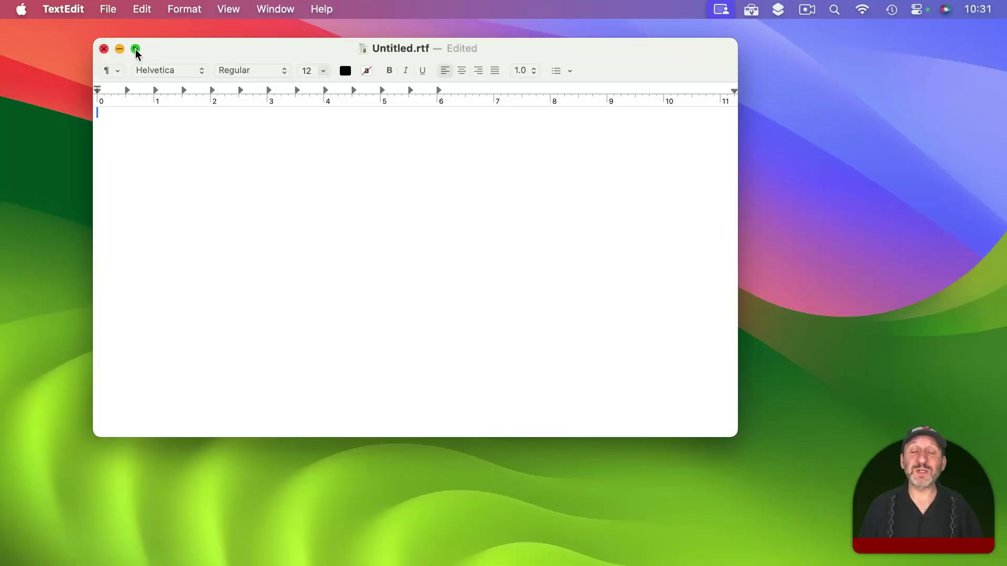
Put the Untitled document into full screen with the green button, then reveal the menu bar
mouse_move(135, 50)
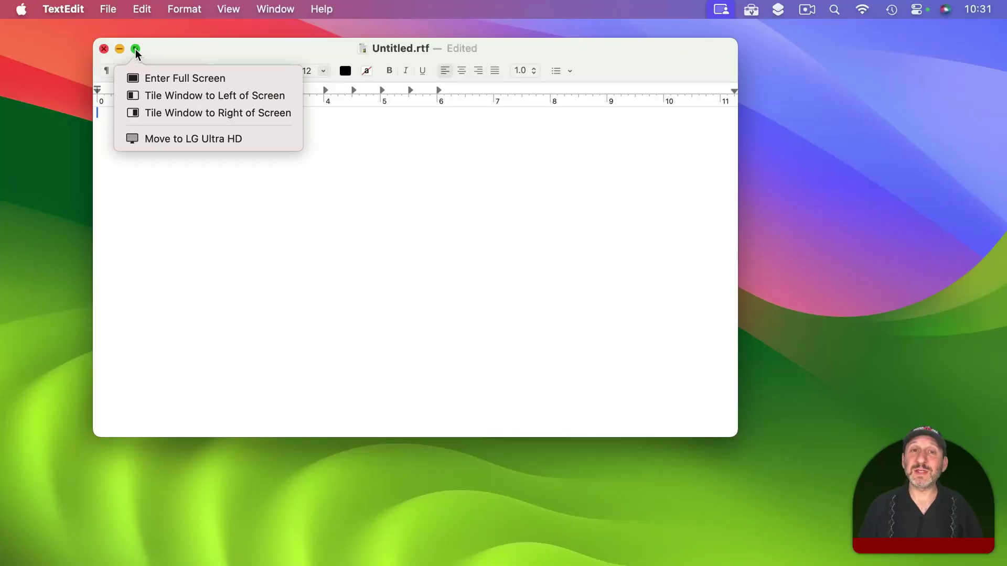
click(150, 78)
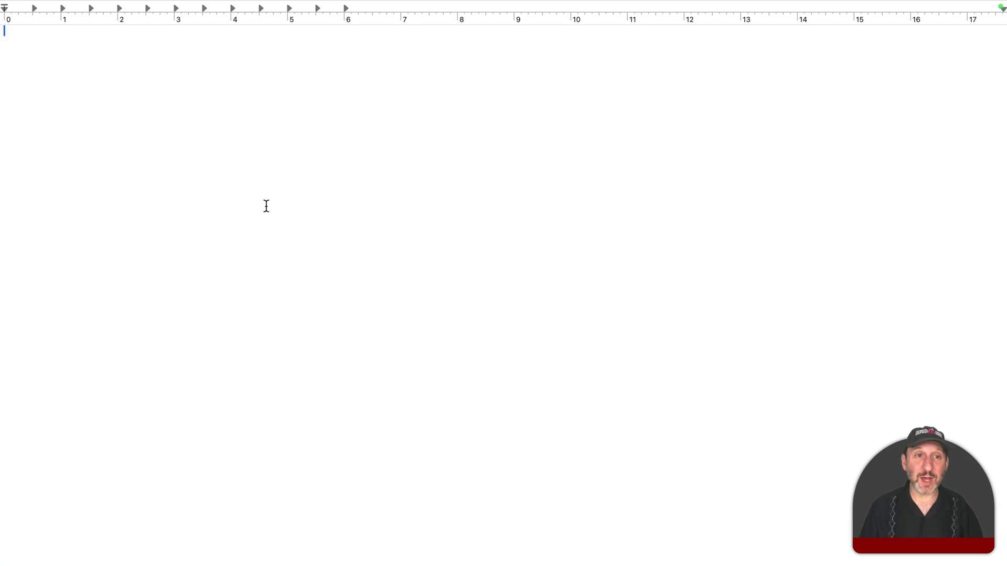
mouse_move(184, 4)
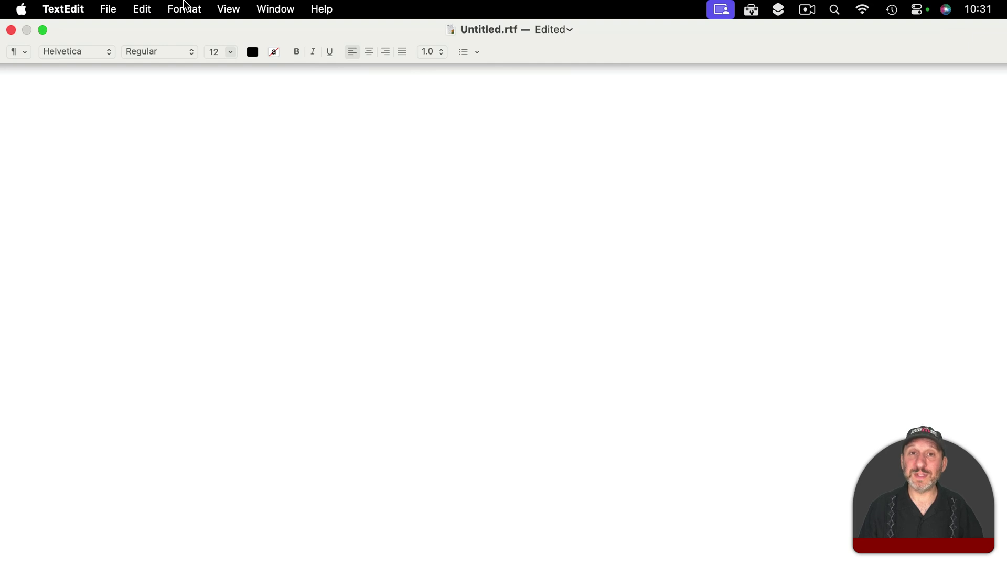